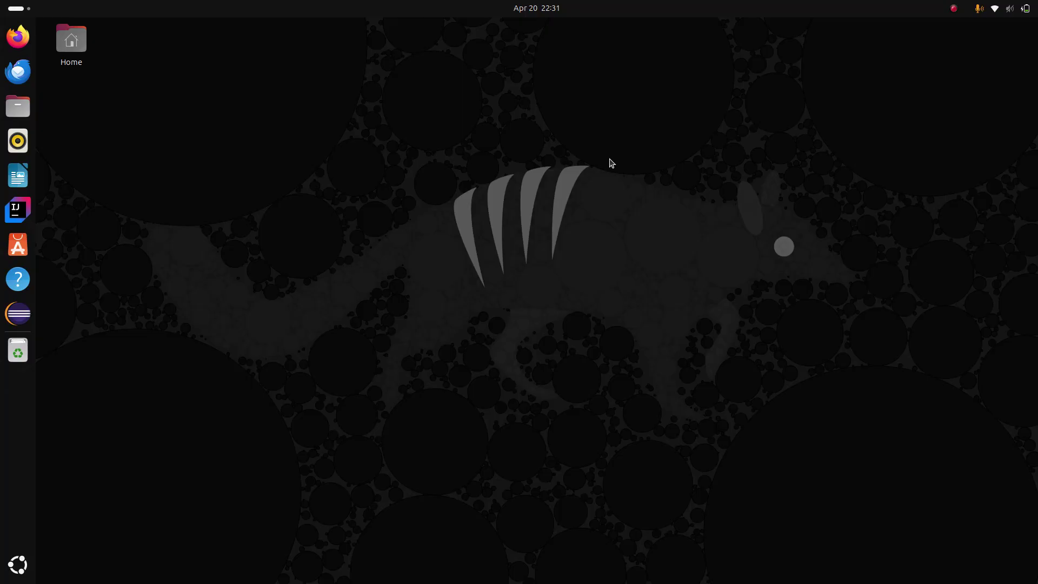
- Open a new terminal and run sudo apt update, entering the administrator password
{"action": "key", "text": "ctrl+alt+t"}
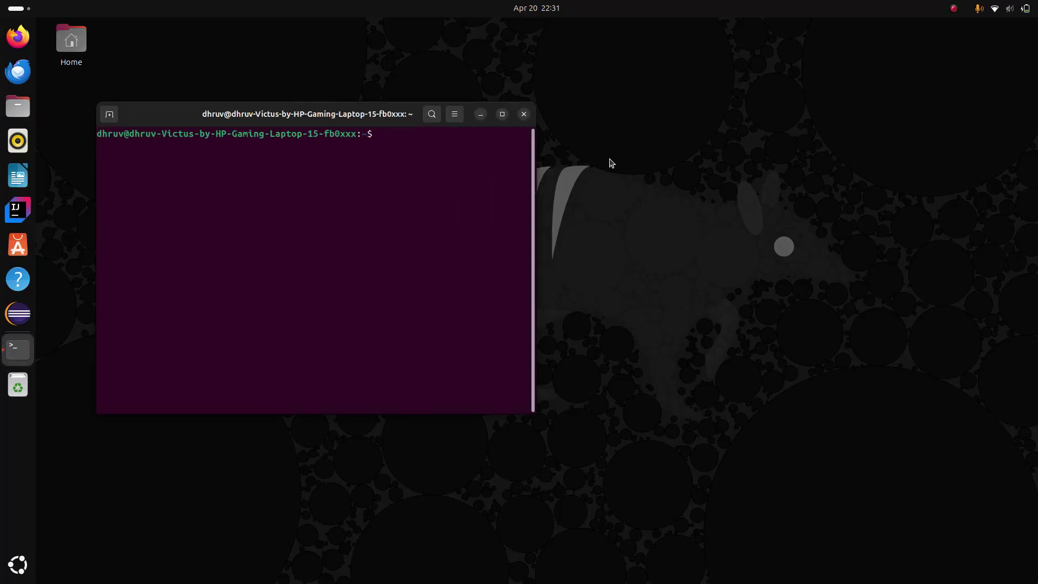
{"action": "type", "text": "sudo apt up"}
{"action": "type", "text": "grade"}
{"action": "key", "text": "BackSpace"}
{"action": "key", "text": "BackSpace"}
{"action": "key", "text": "BackSpace"}
{"action": "key", "text": "BackSpace"}
{"action": "key", "text": "BackSpace"}
{"action": "type", "text": "pda"}
{"action": "type", "text": "te"}
{"action": "key", "text": "Return"}
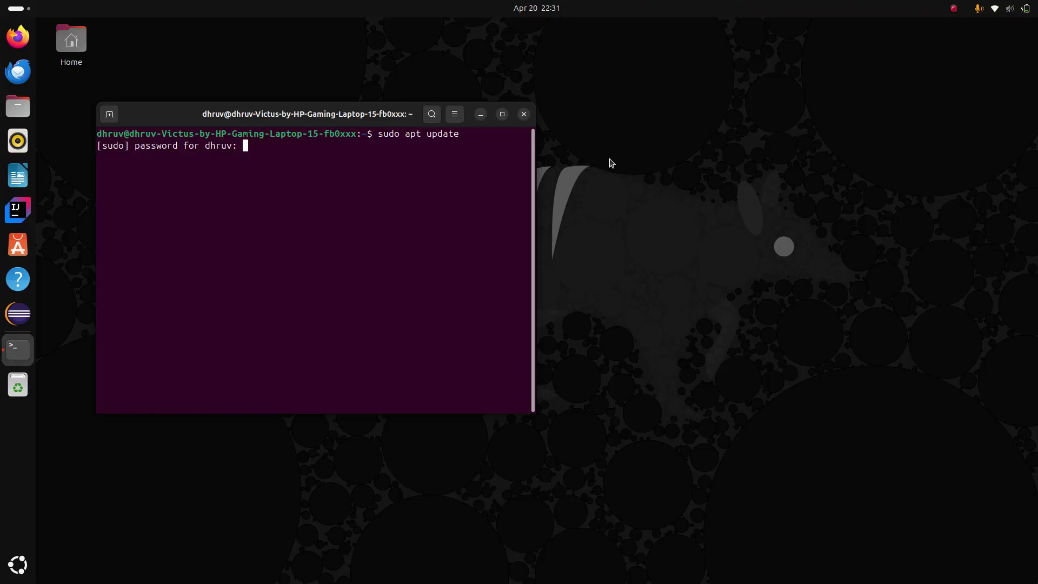
{"action": "key", "text": "Return"}
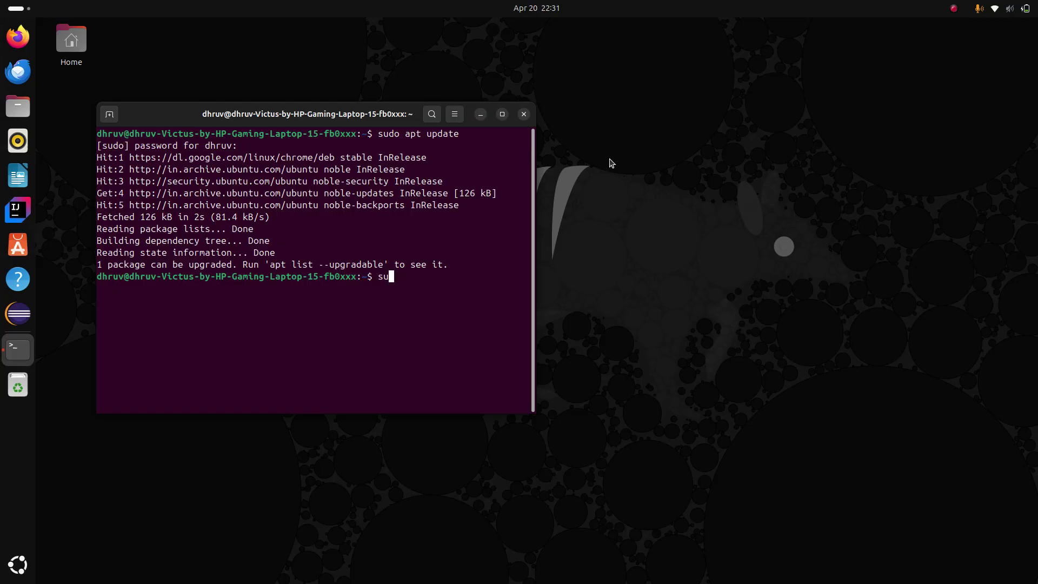
{"action": "type", "text": "sudo "}
{"action": "type", "text": "apt "}
{"action": "type", "text": "--"}
{"action": "type", "text": "fix-"}
{"action": "type", "text": "broken "}
{"action": "type", "text": "install"}
- Run sudo apt --fix-broken install, which finds nothing to install or remove
{"action": "key", "text": "Return"}
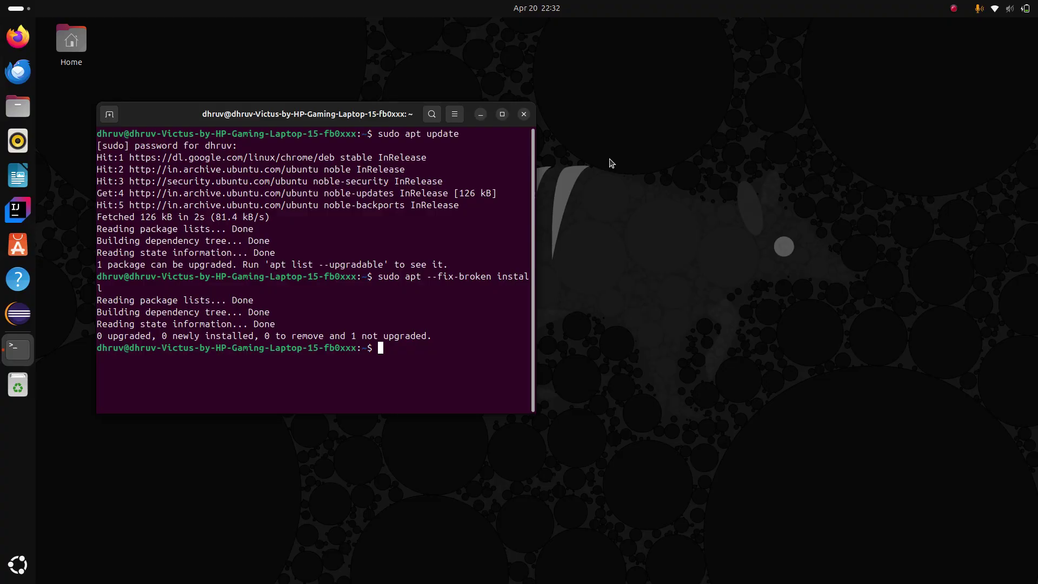
{"action": "type", "text": "sudo dp"}
{"action": "type", "text": "kg "}
{"action": "type", "text": "--configure "}
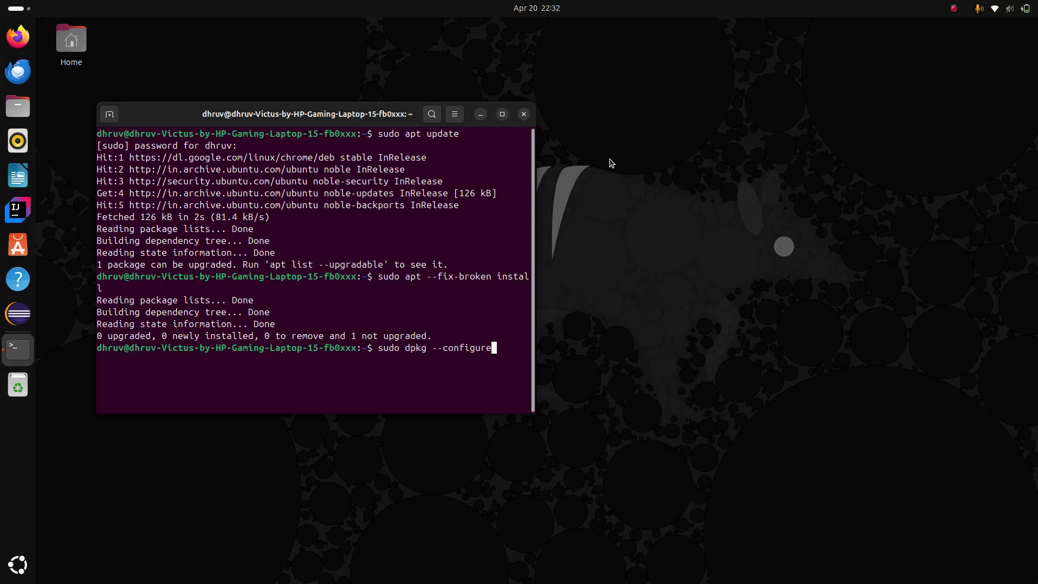
{"action": "type", "text": "-a"}
- Run sudo dpkg --configure -a to configure pending packages
{"action": "key", "text": "Return"}
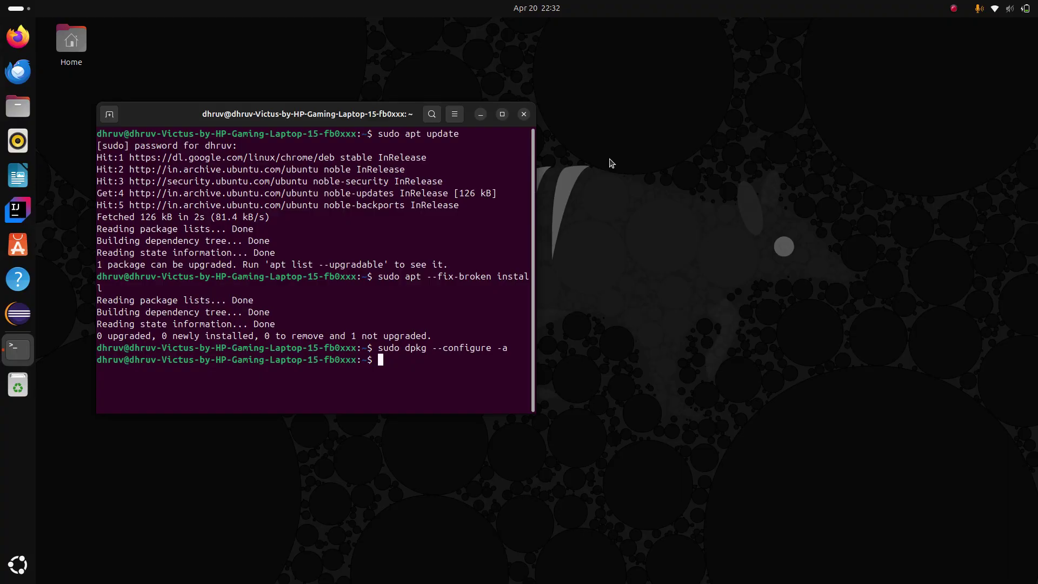
{"action": "type", "text": "sudo"}
{"action": "type", "text": "a"}
- Run sudo apt clean, then sudo apt autoremove, which removes nothing
{"action": "key", "text": "BackSpace"}
{"action": "key", "text": "BackSpace"}
{"action": "key", "text": "BackSpace"}
{"action": "type", "text": "a"}
{"action": "type", "text": "pt in"}
{"action": "key", "text": "BackSpace"}
{"action": "key", "text": "BackSpace"}
{"action": "type", "text": "clean"}
{"action": "key", "text": "Return"}
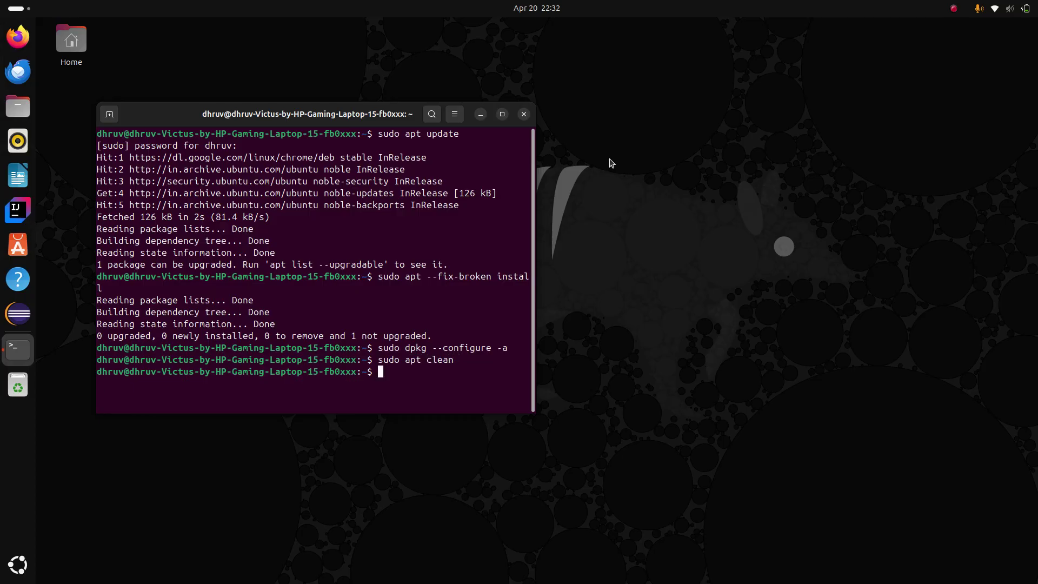
{"action": "type", "text": "sudo a"}
{"action": "type", "text": "pt a"}
{"action": "type", "text": "utoremove"}
{"action": "key", "text": "Return"}
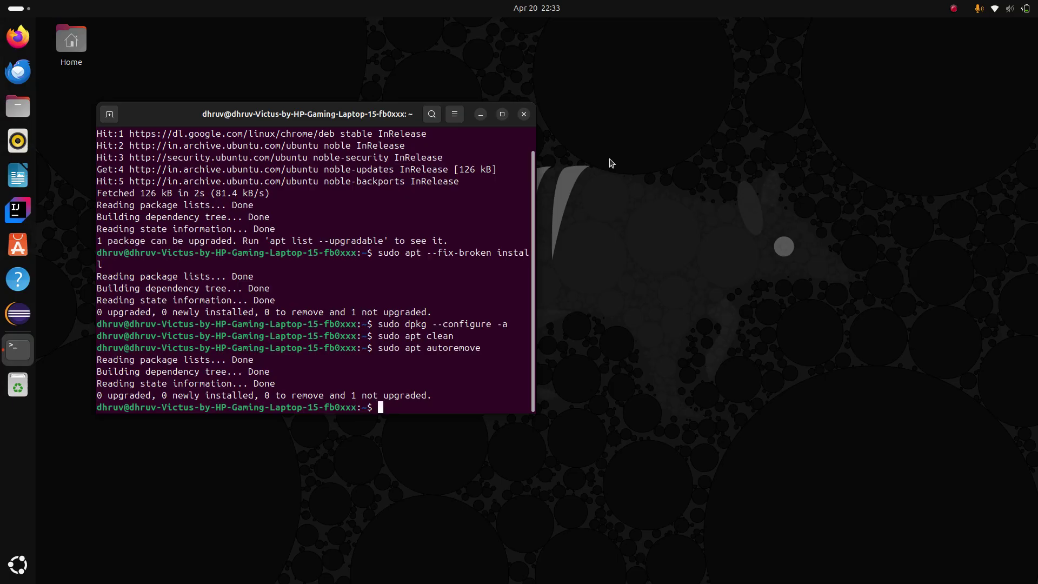
{"action": "type", "text": "sudo"}
{"action": "type", "text": " apt upgra"}
{"action": "type", "text": "de"}
- Run sudo apt upgrade, which upgrades nothing and defers one package
{"action": "key", "text": "Return"}
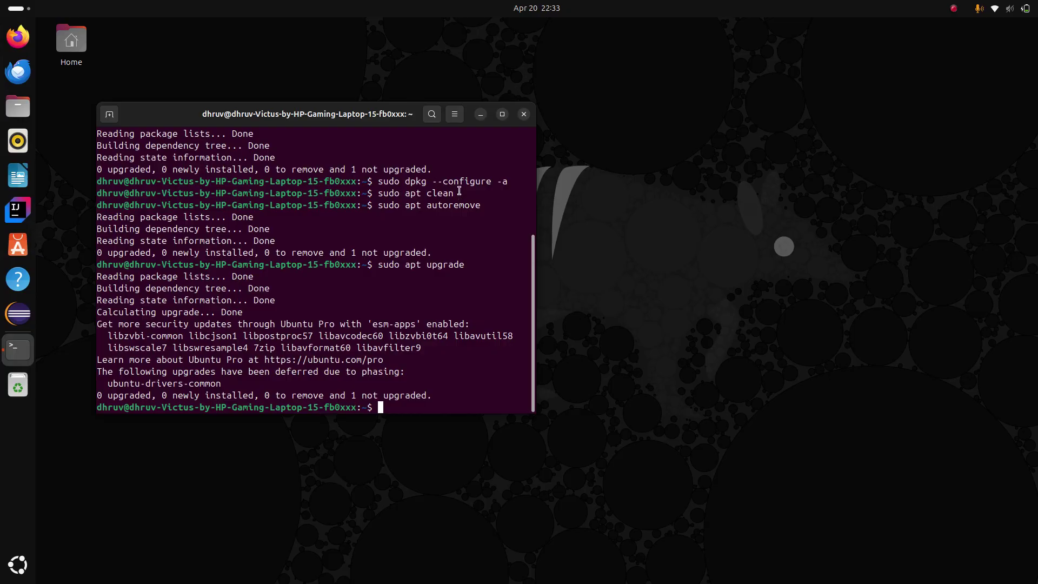
- Close the terminal window to show the desktop
{"action": "left_click", "coordinate": [524, 114]}
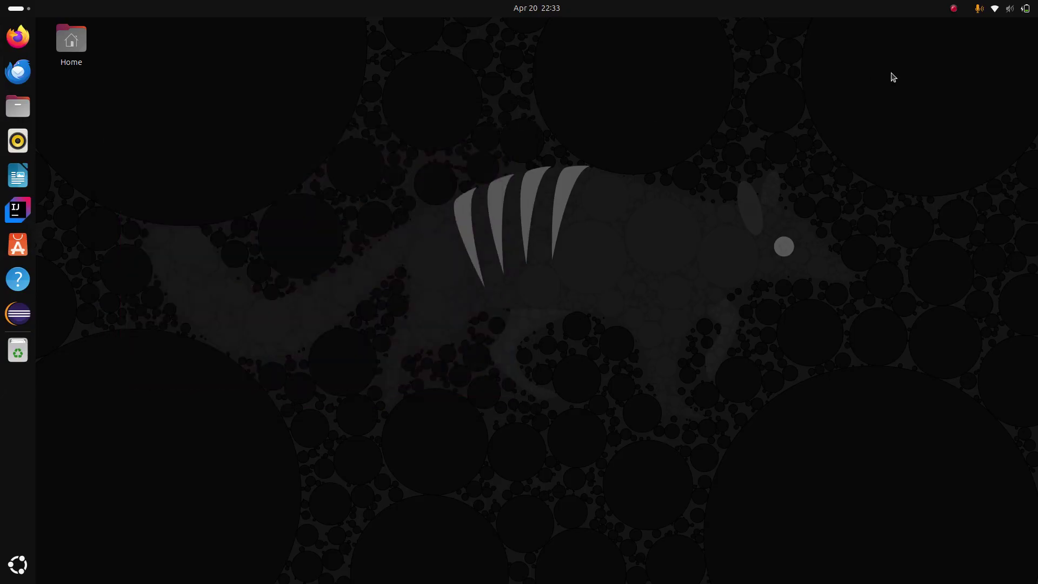